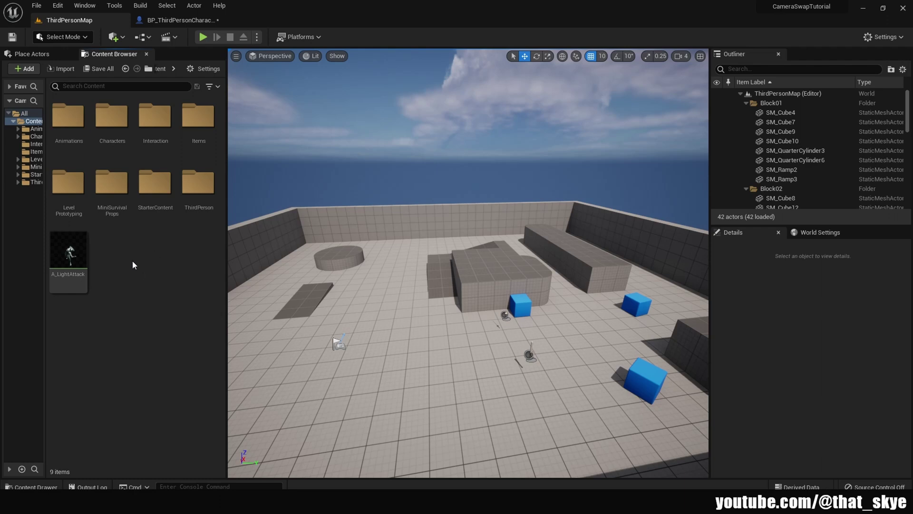
- Create a Widget Blueprint based on User Widget in the Content folder and name it WB_HUD
right_click(133, 265)
mouse_move(189, 485)
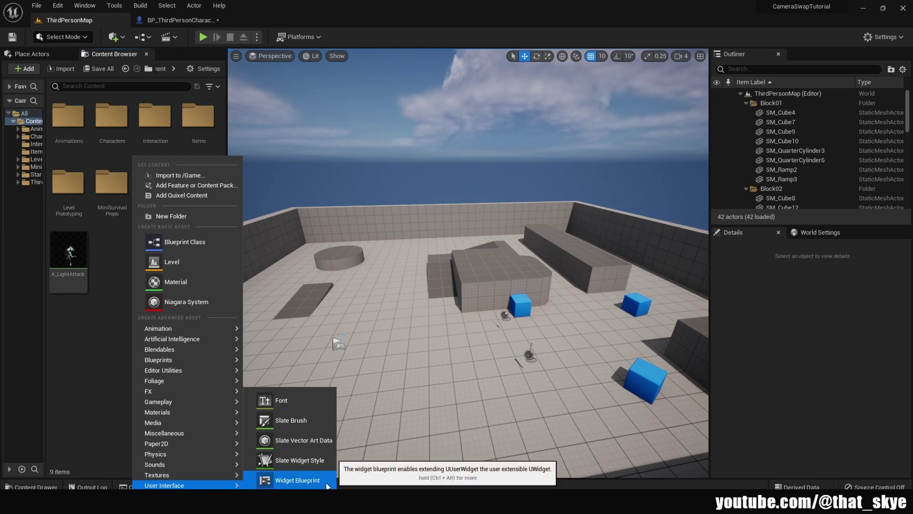
left_click(305, 482)
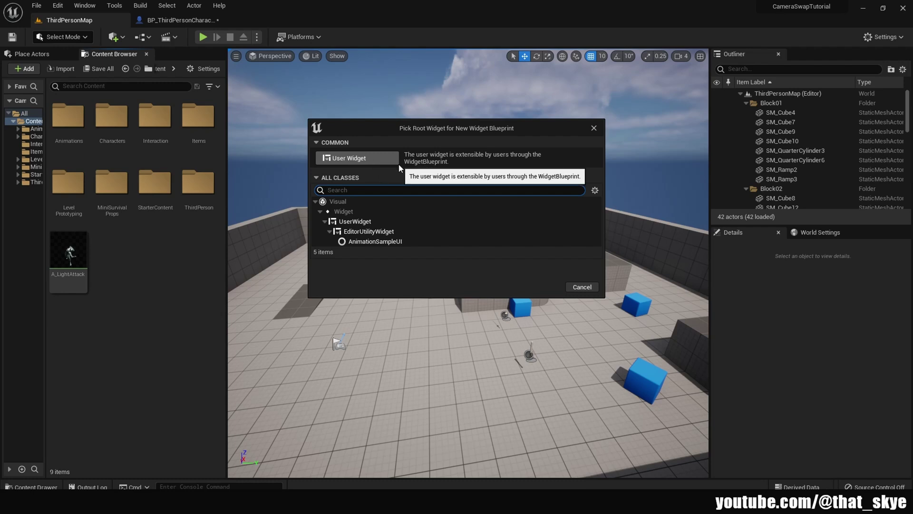
left_click(360, 158)
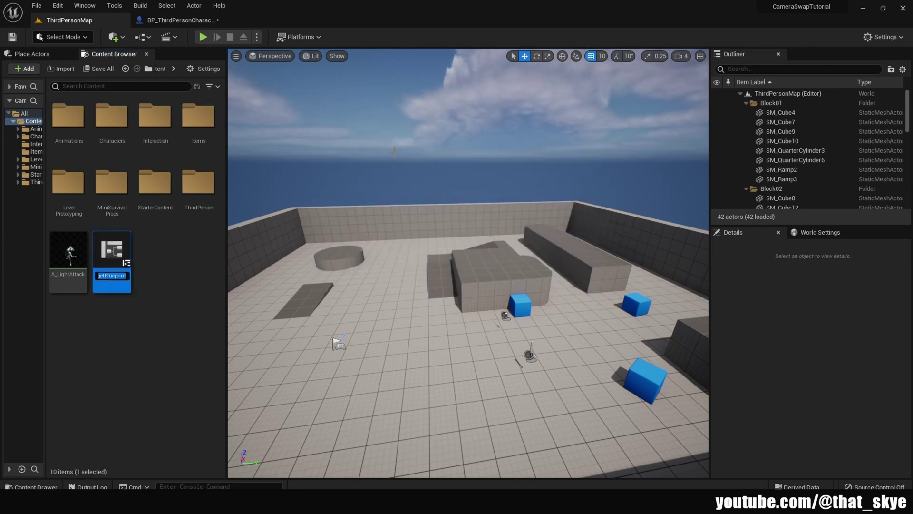
type("WB_HUD")
key("Return")
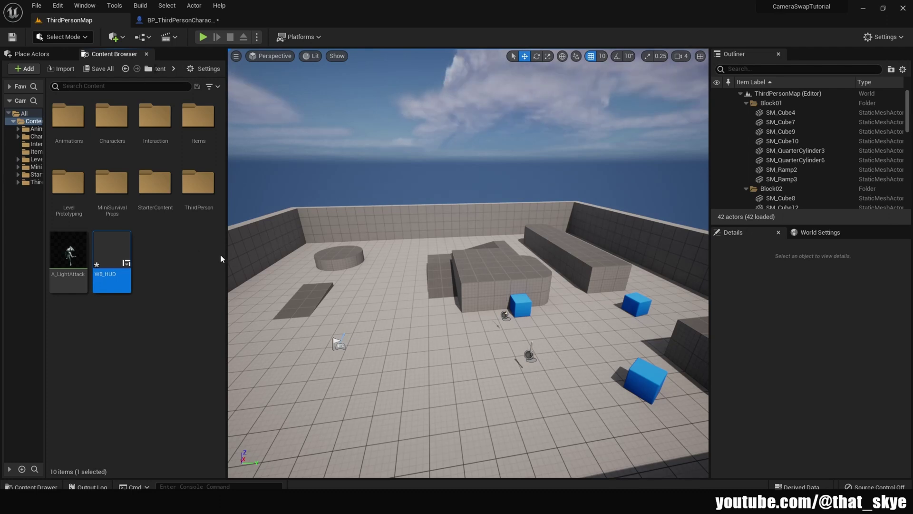
- Open WB_HUD for editing and add a Canvas Panel as its root widget
double_click(125, 250)
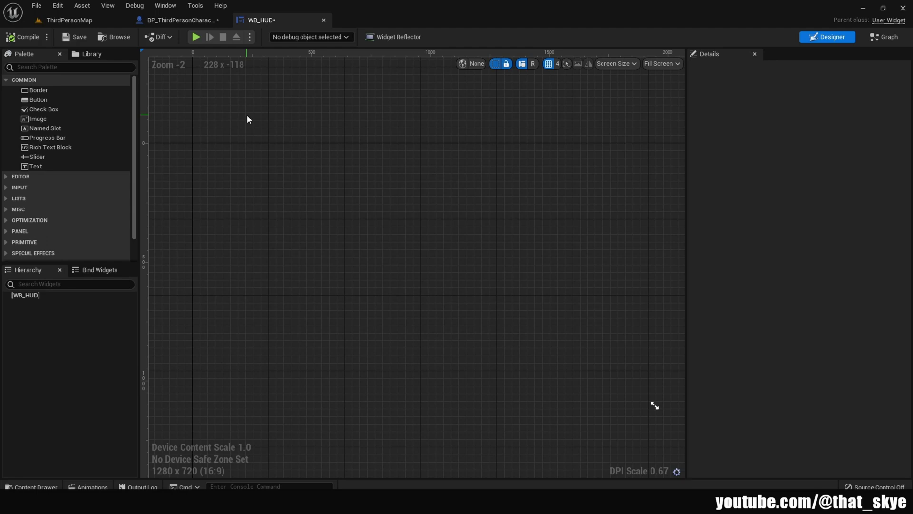
left_click(99, 67)
type("ca")
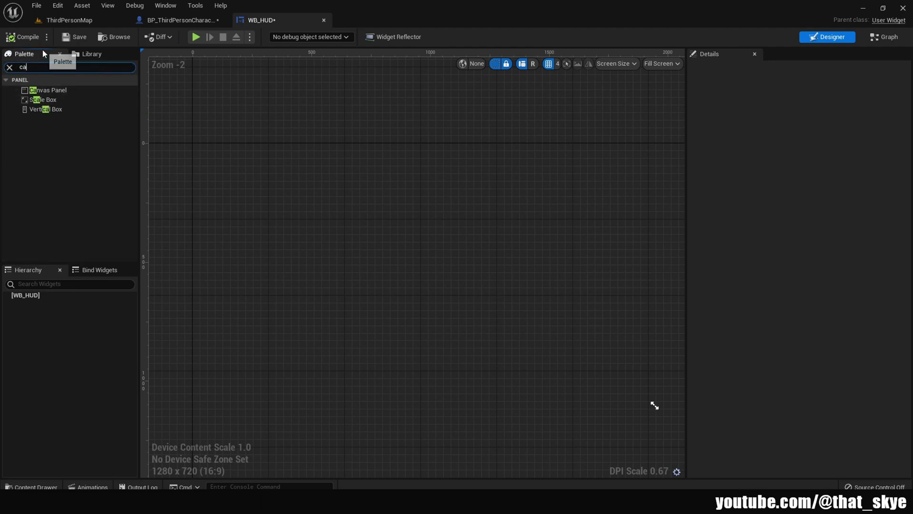
left_click_drag(52, 91, 354, 208)
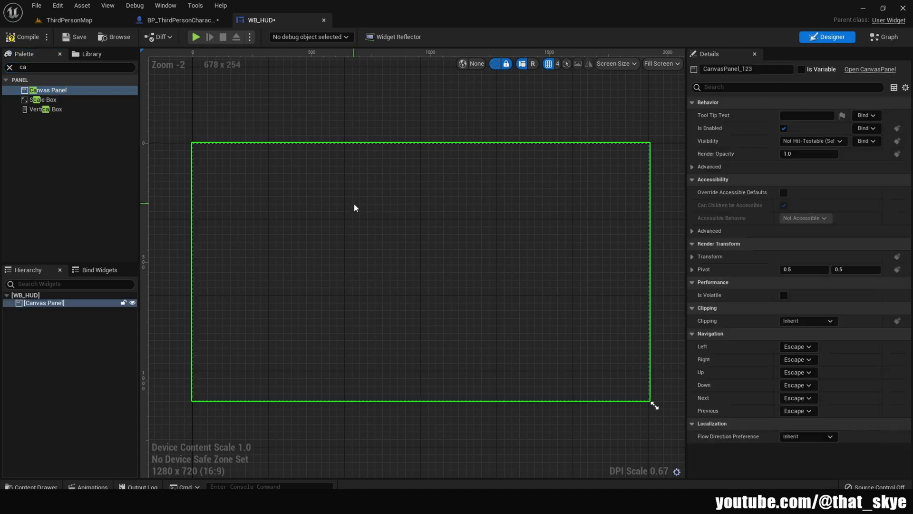
left_click(9, 68)
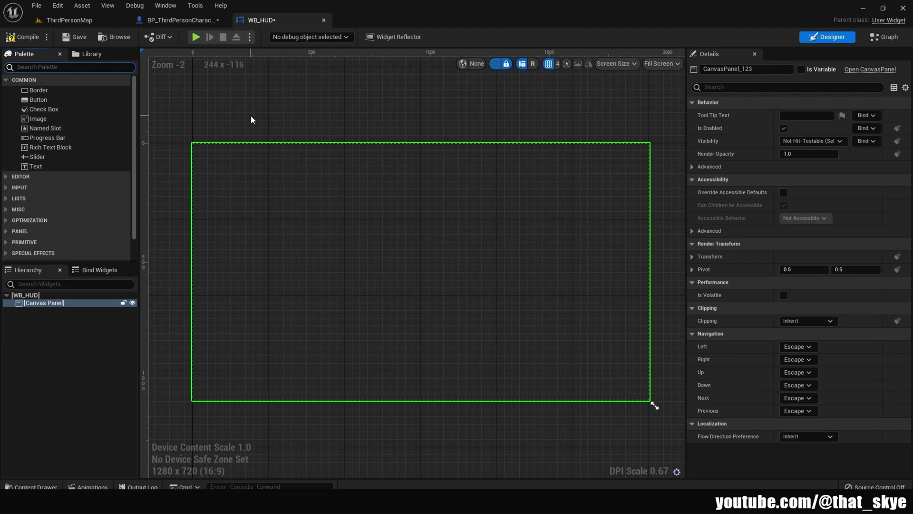
left_click(96, 99)
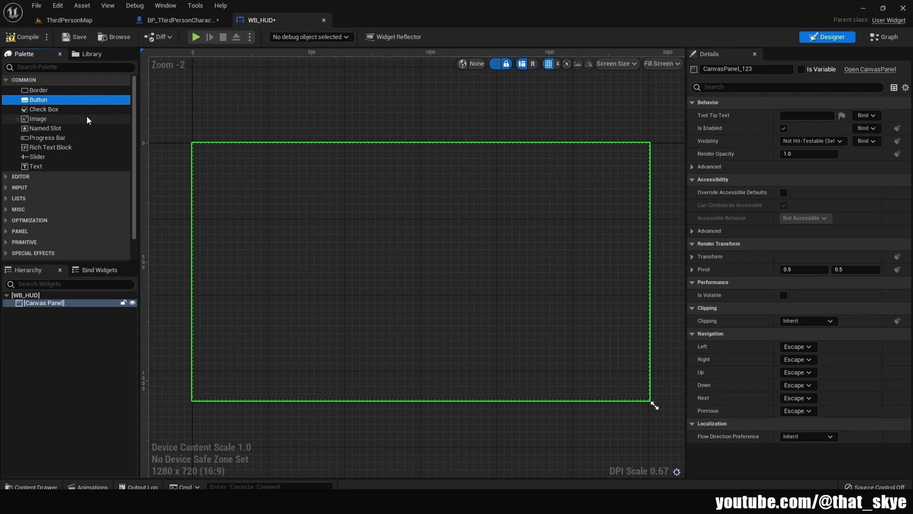
left_click(86, 117)
left_click(87, 137)
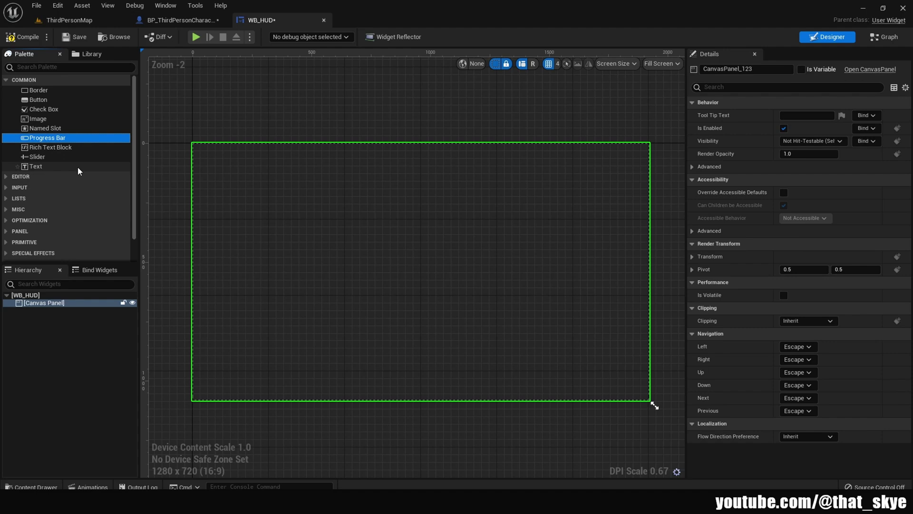
left_click(43, 100)
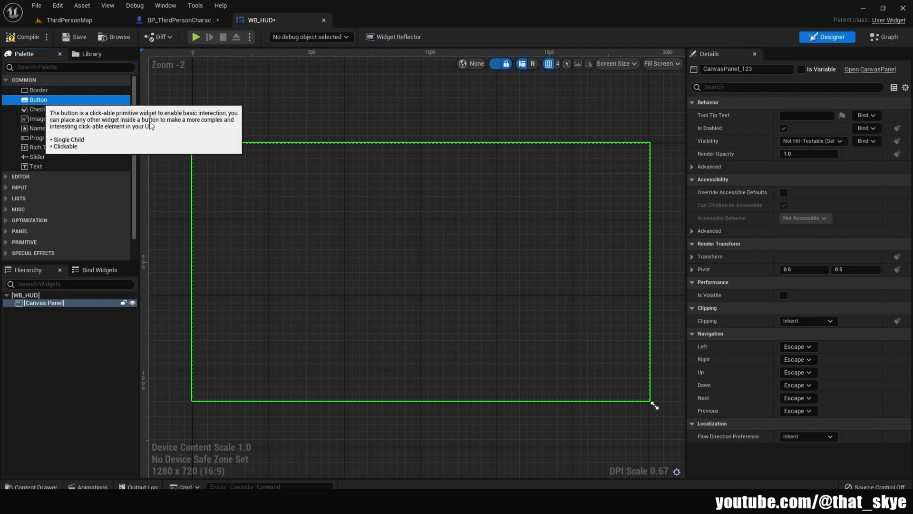
- Place a Button near the middle of the canvas and add its On Clicked event to the event graph
left_click_drag(40, 99, 399, 233)
left_click(885, 37)
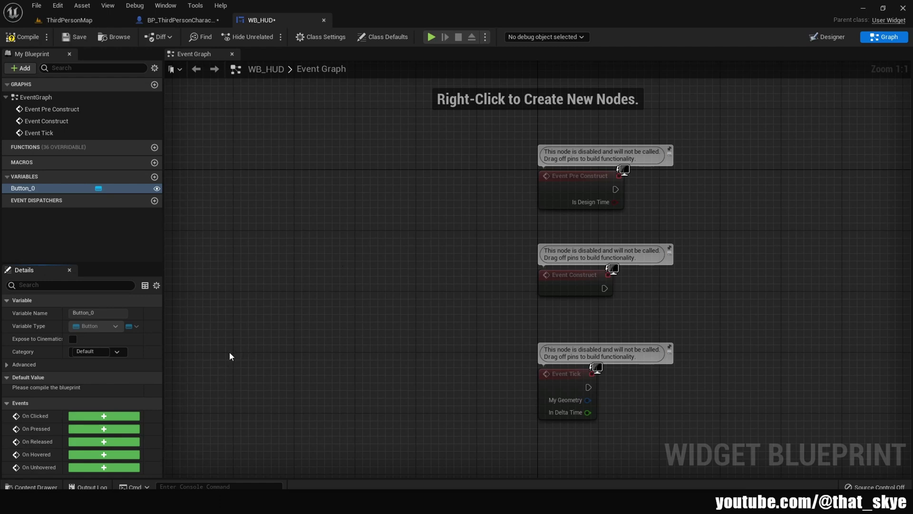
left_click(104, 416)
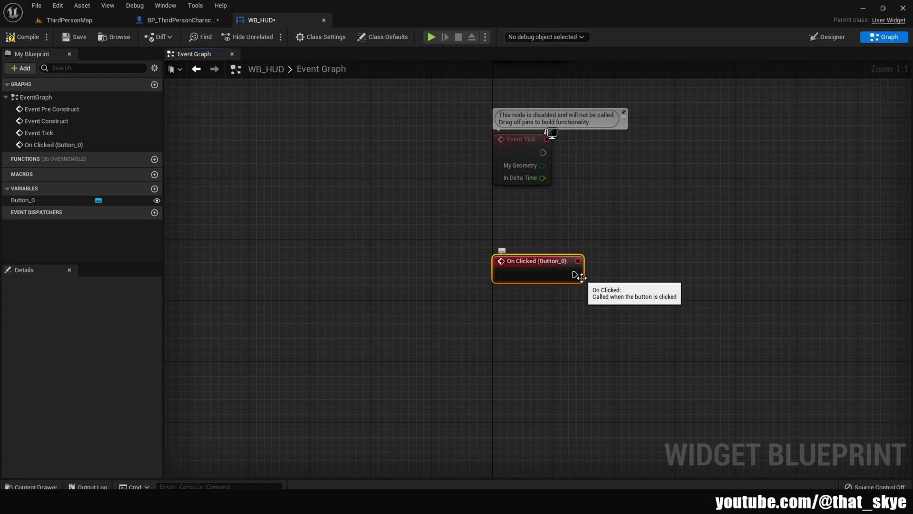
- Delete the On Clicked event node and remove the button from the canvas
left_click_drag(616, 243, 533, 306)
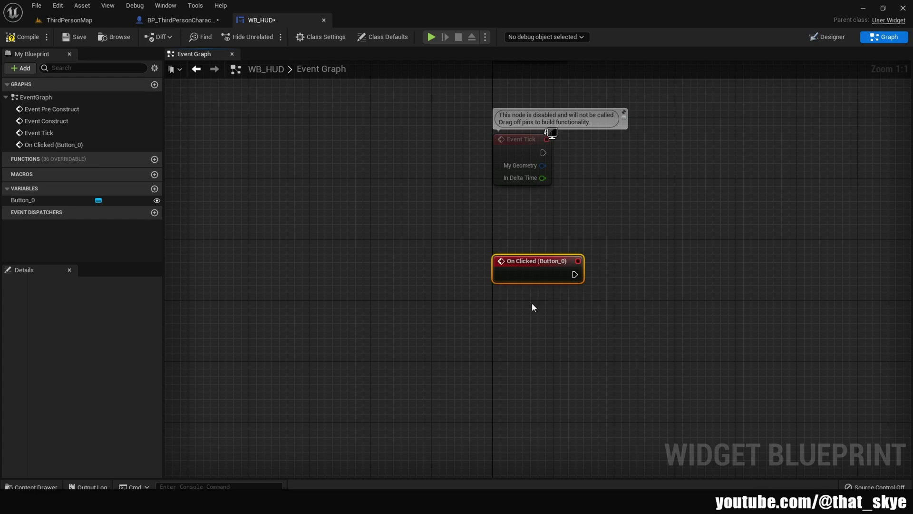
key("Delete")
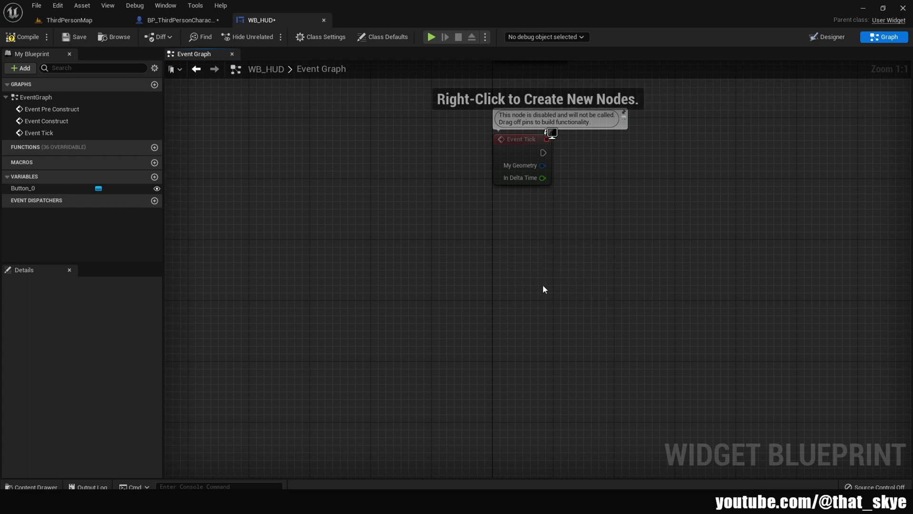
left_click(819, 39)
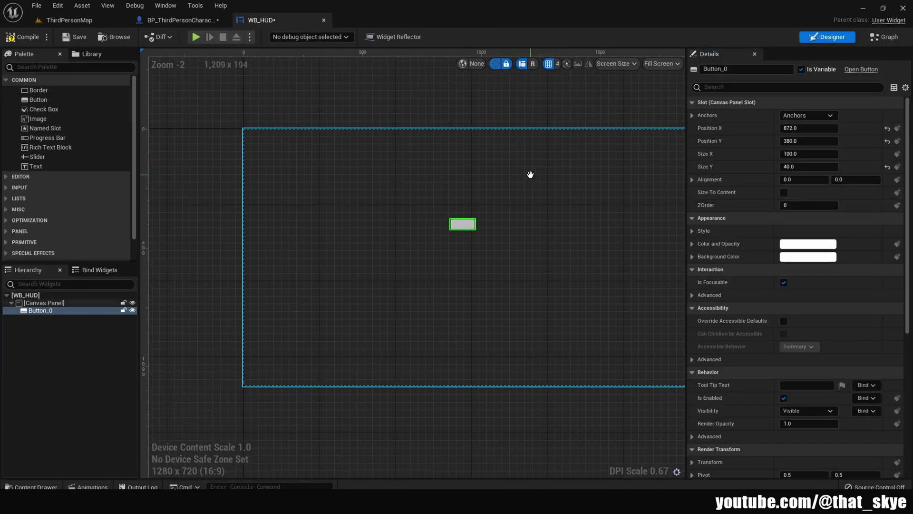
key("Delete")
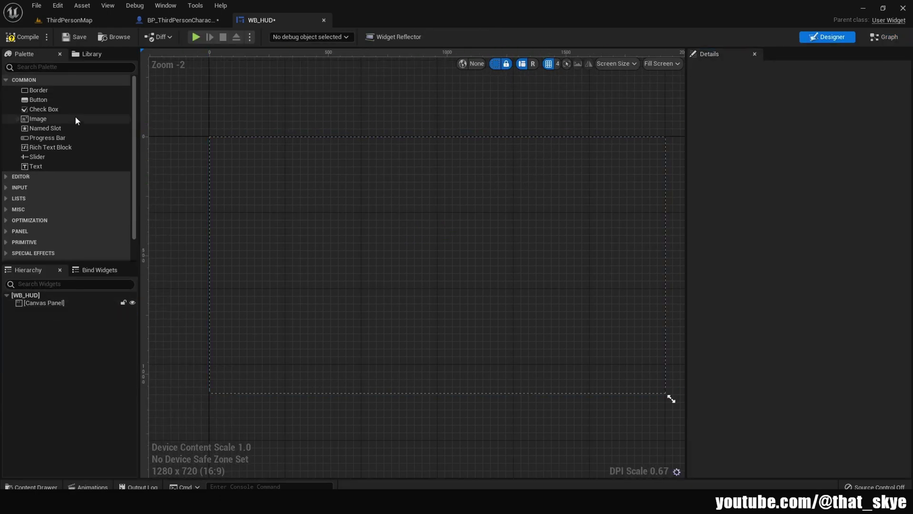
- Place a Progress Bar on the canvas and widen it to about 524 units
left_click_drag(76, 119, 200, 138)
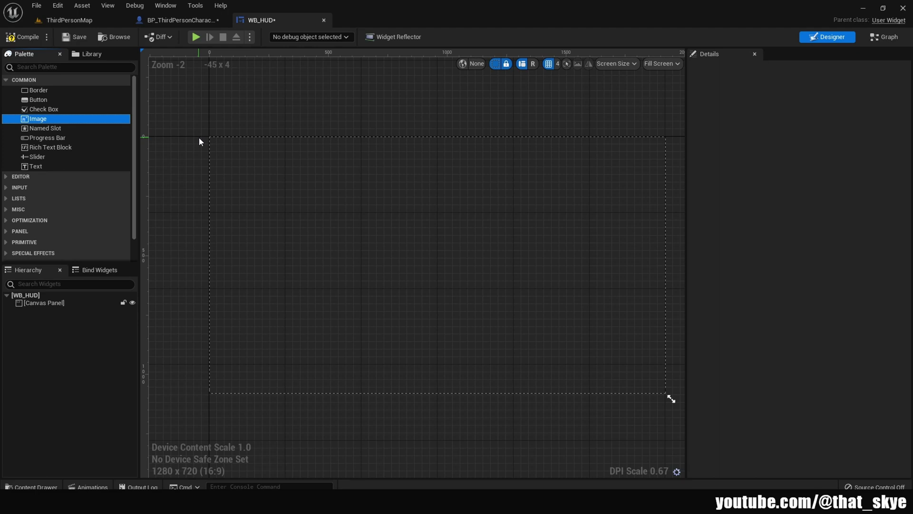
left_click(88, 140)
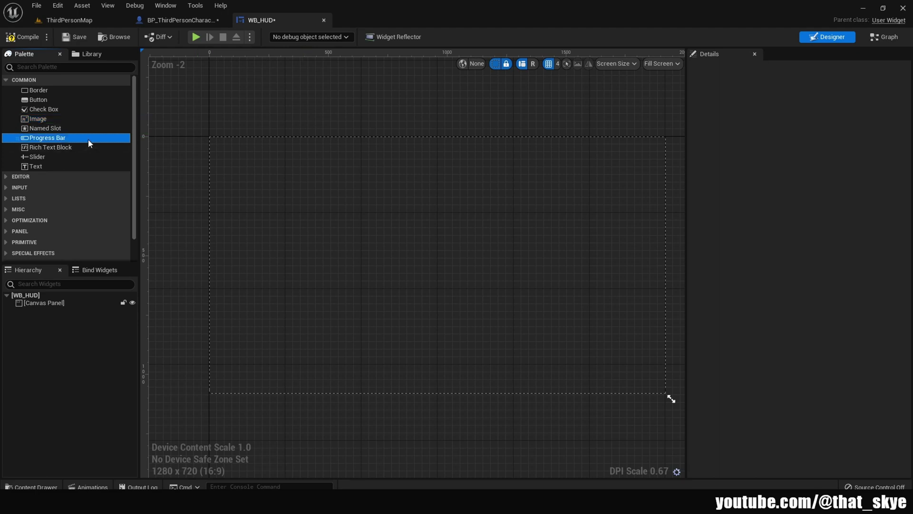
left_click_drag(87, 139, 326, 230)
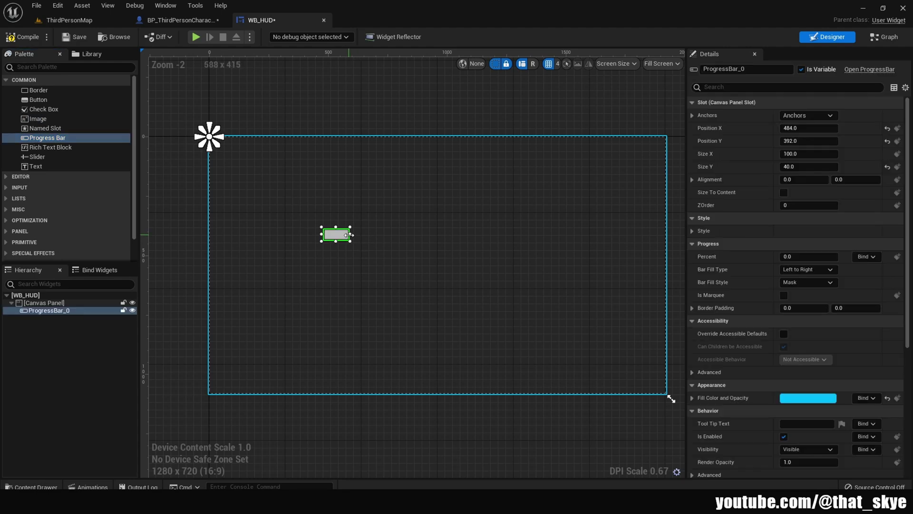
left_click_drag(348, 235, 451, 235)
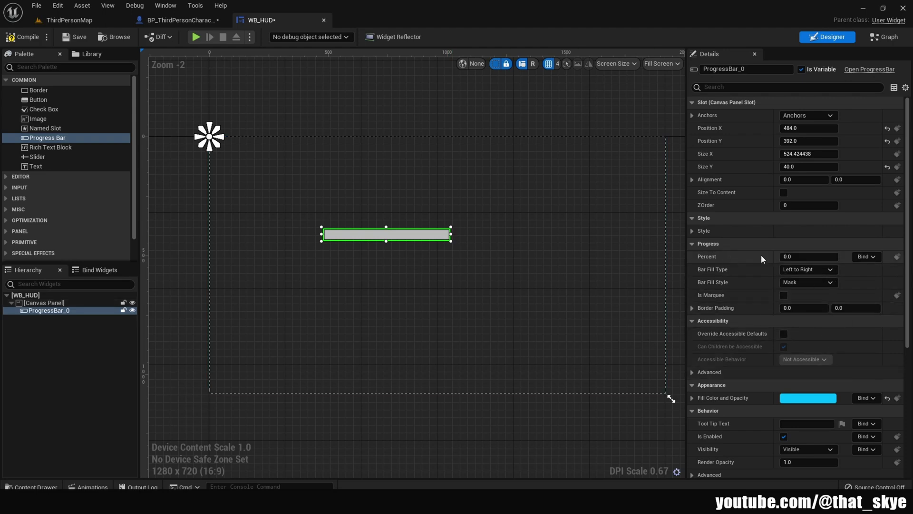
- Try the progress bar with a Right to Left fill and a Percent of about 0.61, and delete the bar
mouse_move(790, 256)
left_mouse_down()
mouse_move(839, 256)
mouse_move(792, 257)
left_mouse_up()
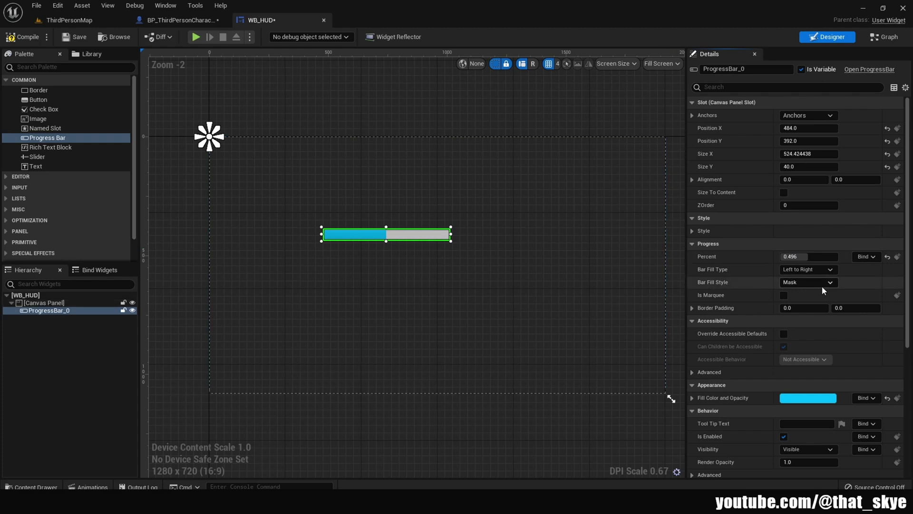
left_click(830, 270)
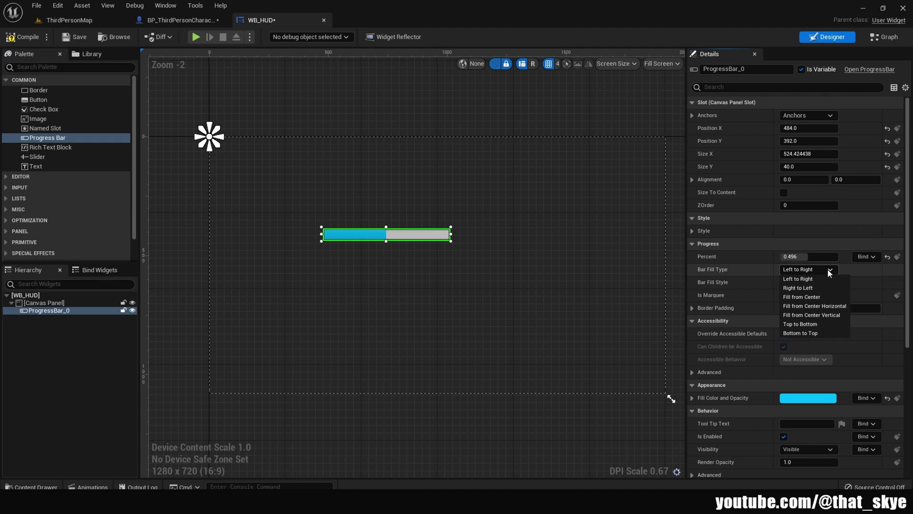
left_click(811, 288)
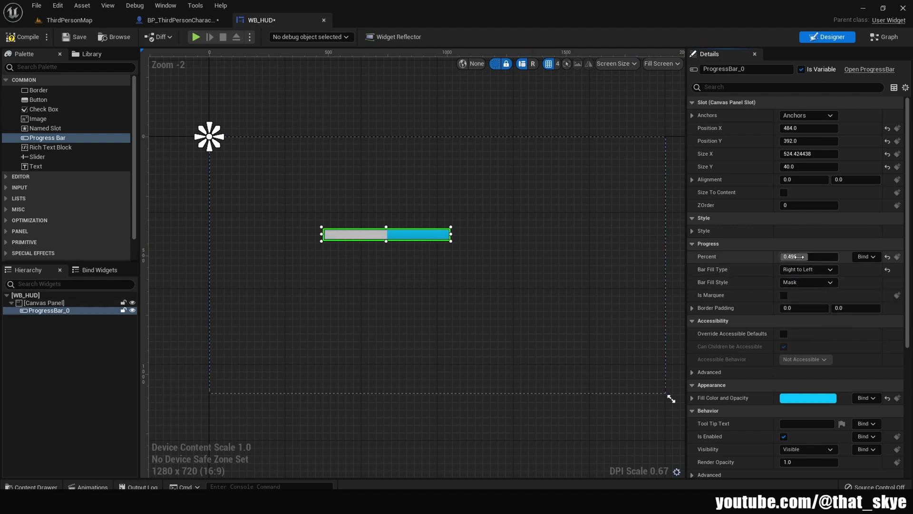
mouse_move(809, 256)
left_mouse_down()
mouse_move(790, 256)
mouse_move(836, 257)
mouse_move(814, 257)
left_mouse_up()
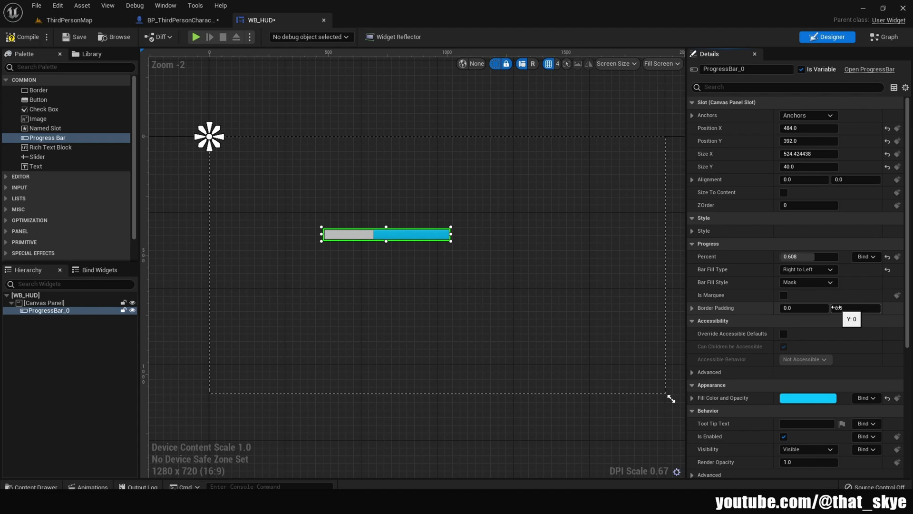
key("Delete")
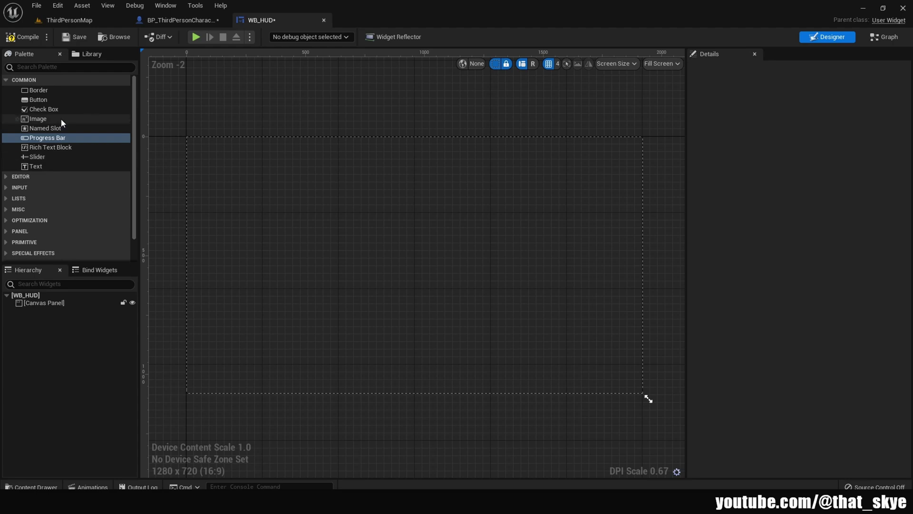
- Add an Image anchored to the canvas centre, with its X and Y position reset to 0
left_click_drag(46, 119, 397, 245)
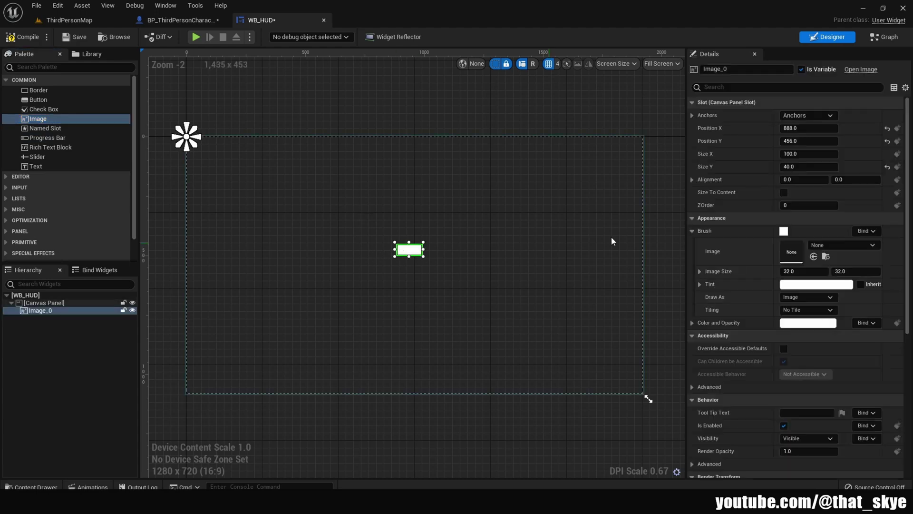
left_click(825, 116)
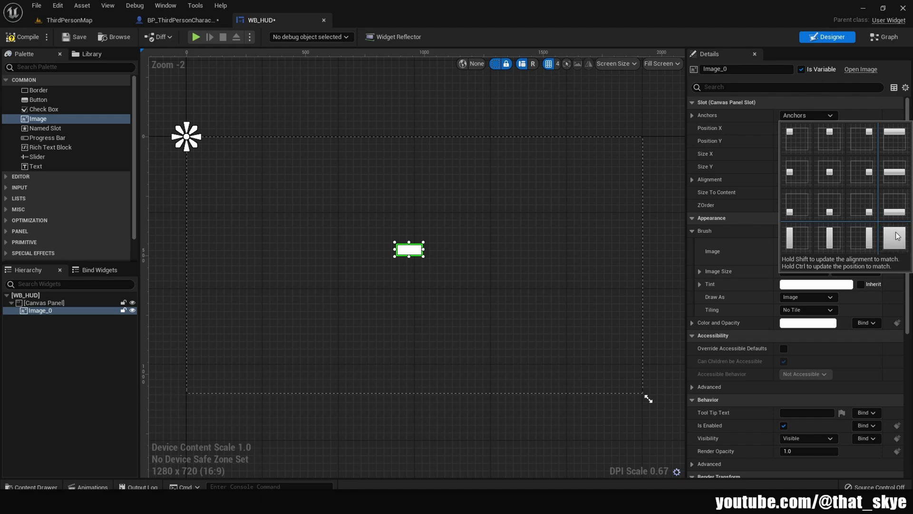
left_click(834, 173)
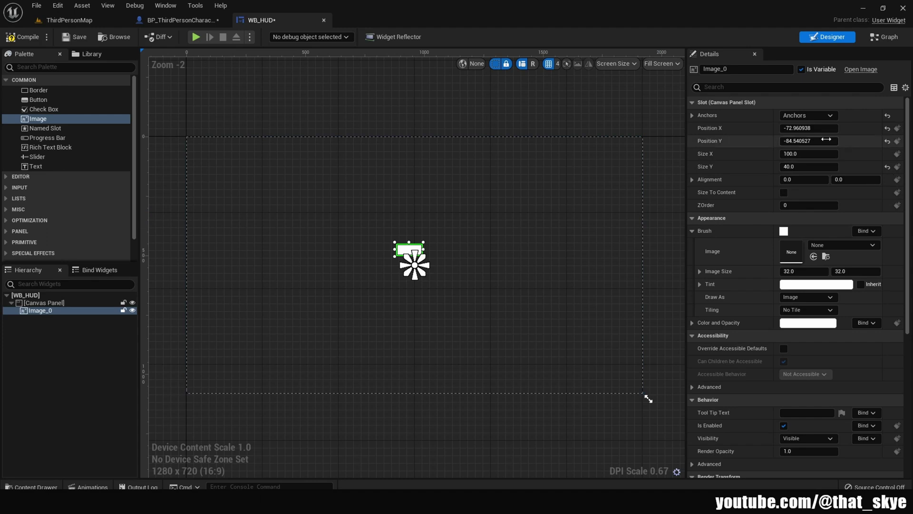
left_click(887, 128)
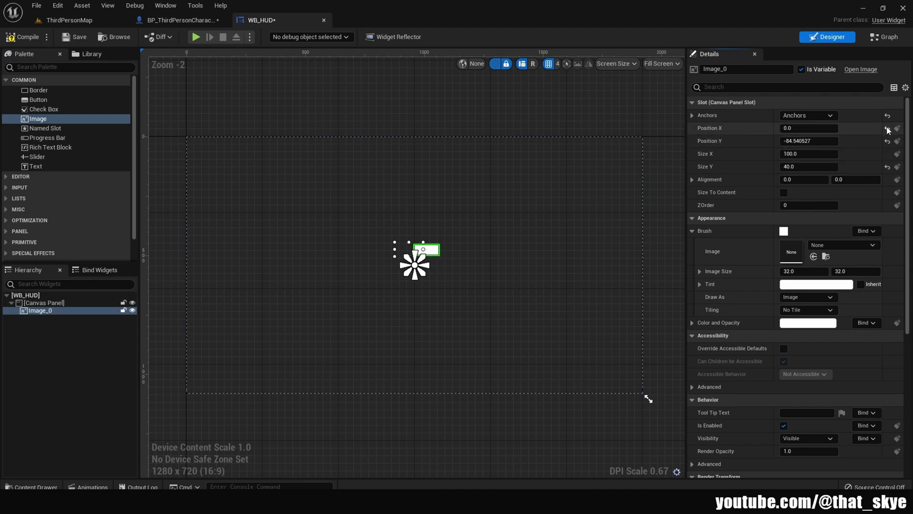
left_click(886, 140)
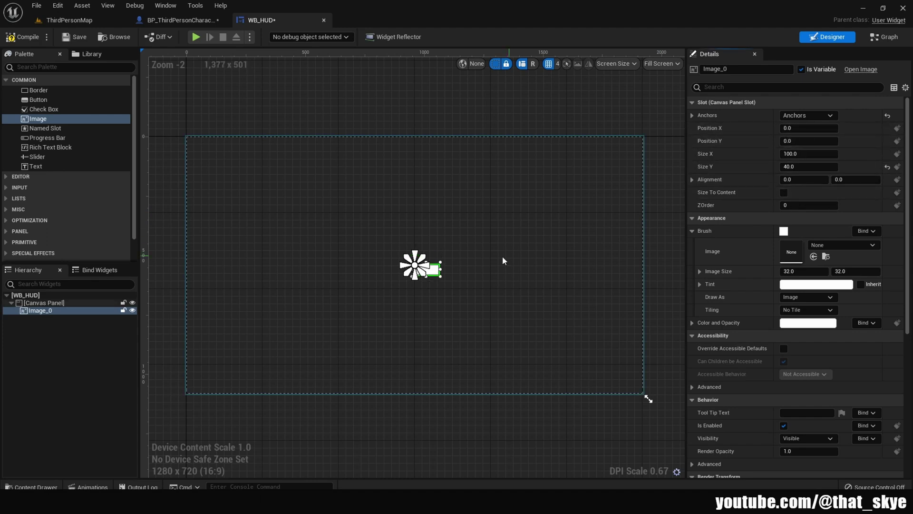
- Set the image's alignment to 0.5 in both X and Y and enable Size To Content
scroll(495, 243, "up", 5)
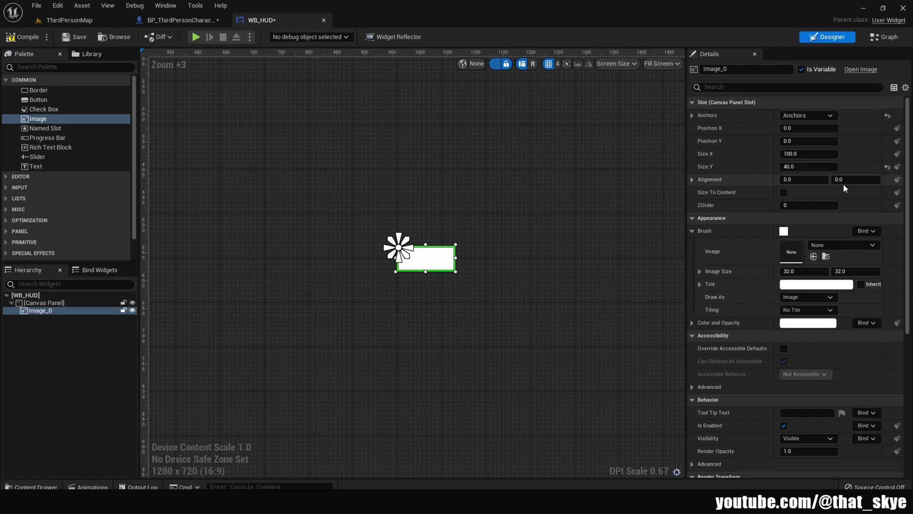
left_click(820, 180)
type(".6")
key("BackSpace")
type("5")
key("Tab")
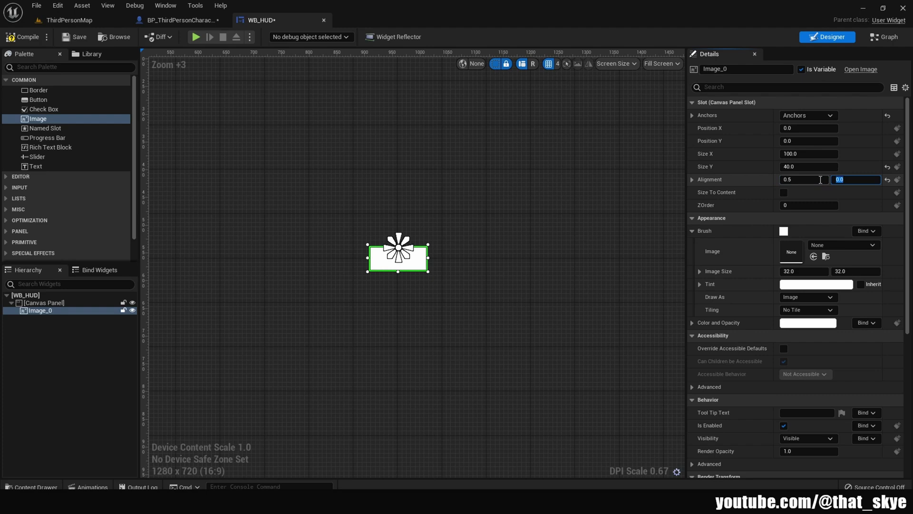
type(".5")
key("Return")
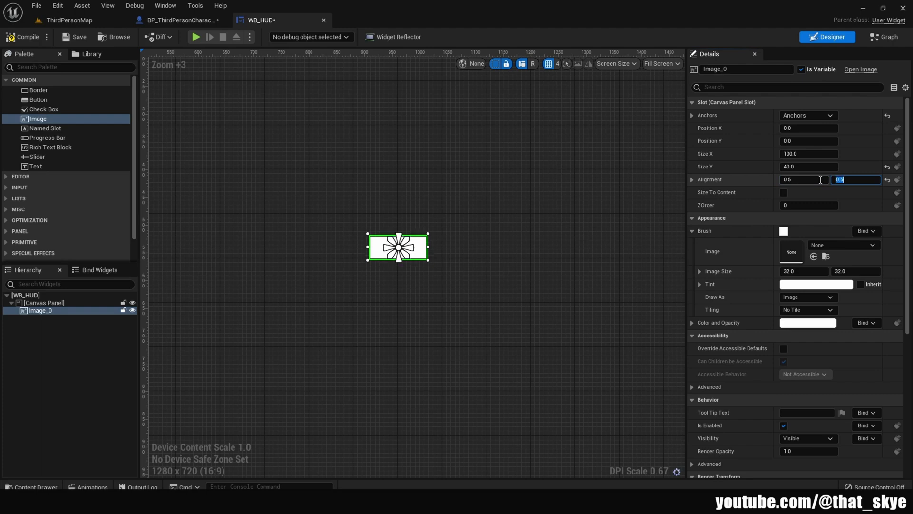
left_click(783, 193)
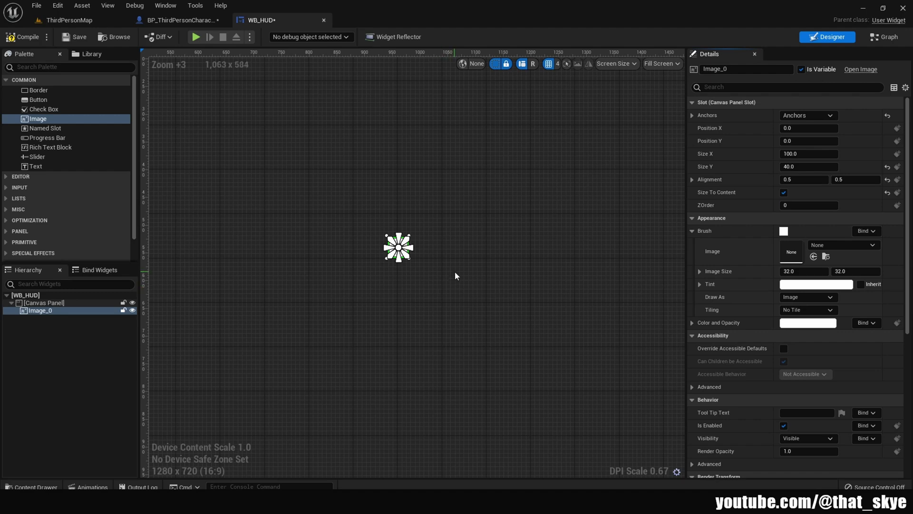
- Set the centred image's Image Size to 20 by 2 to form the crosshair's horizontal bar
right_click_drag(539, 270, 569, 276)
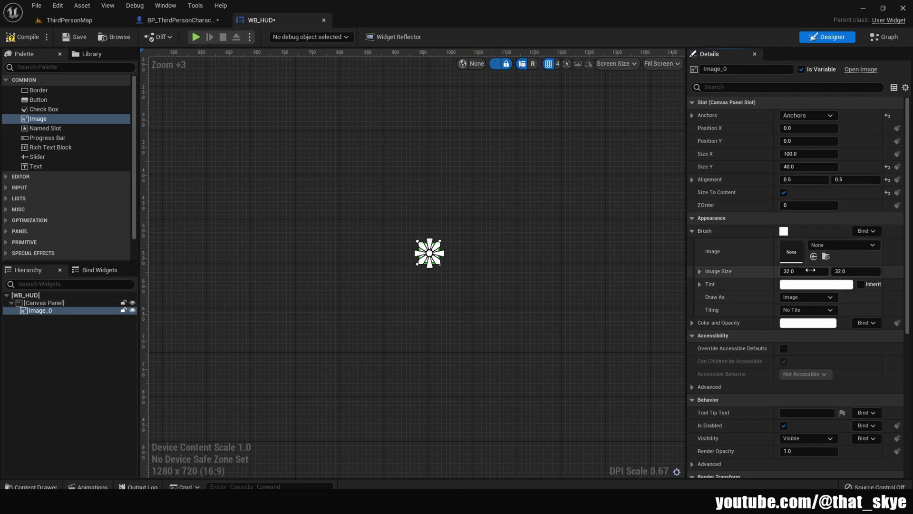
left_click(812, 271)
type("2")
key("Tab")
type("2")
key("Return")
scroll(389, 230, "up", 16)
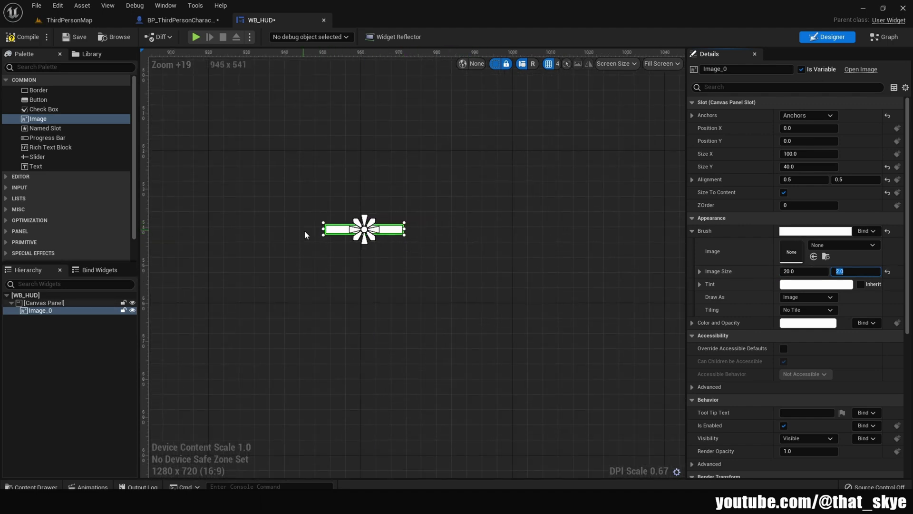
- Duplicate the crosshair bar image and set the copy's Image Size to 2 by 20 for the vertical bar
left_click(48, 313)
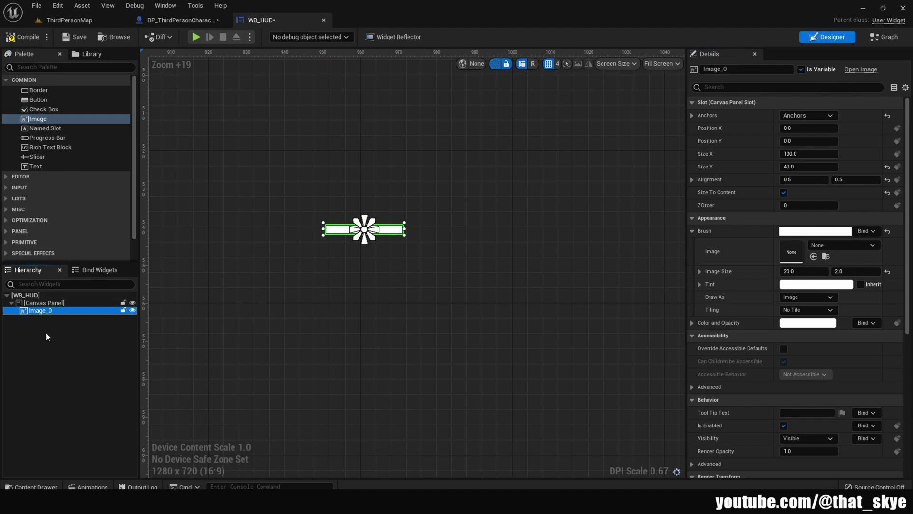
key("ctrl+d")
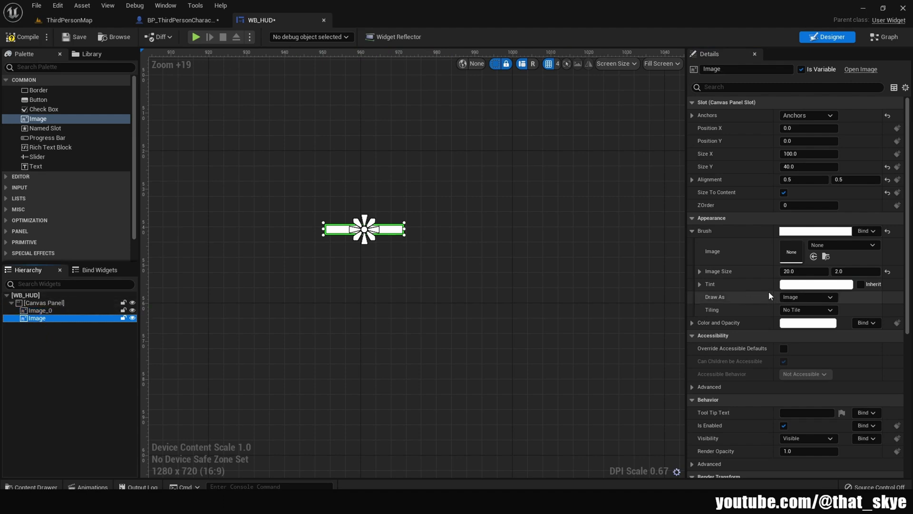
left_click(804, 271)
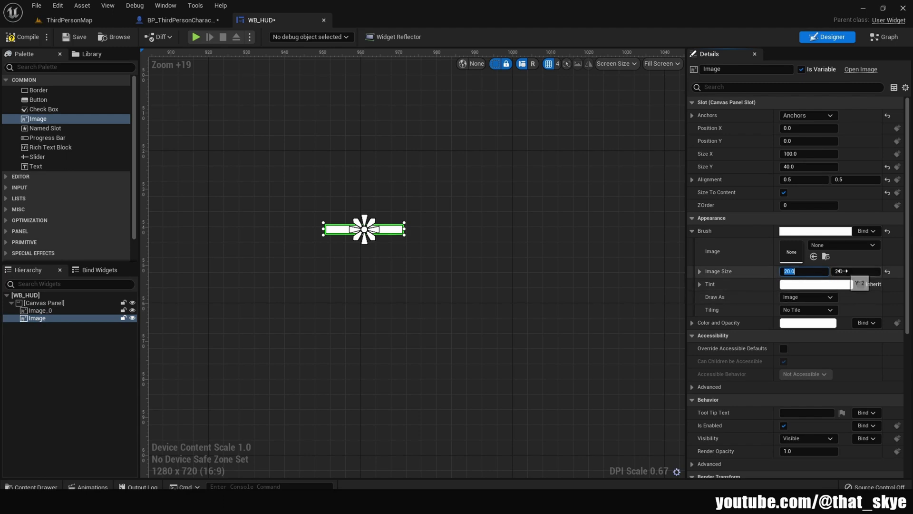
type("2")
key("Tab")
type("20")
left_click(515, 244)
scroll(515, 245, "down", 20)
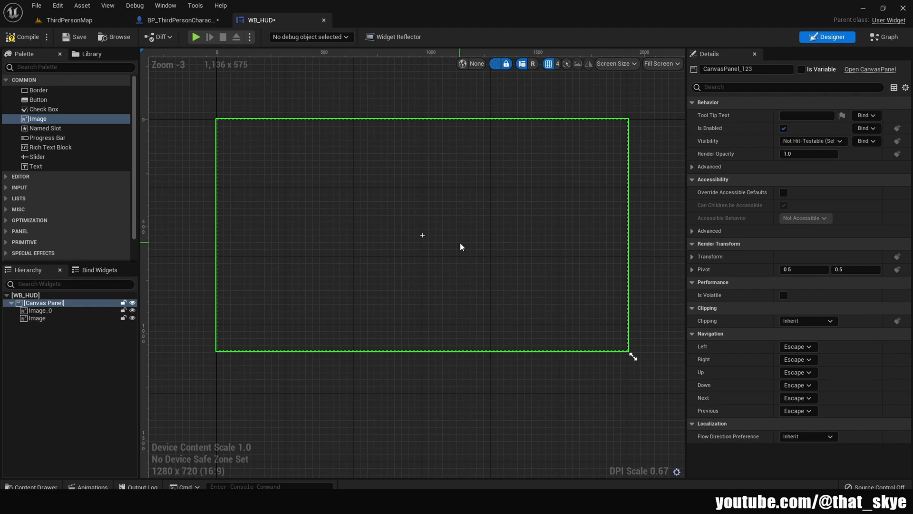
- Save the WB_HUD widget, run a play preview of the level and end it
left_click(76, 37)
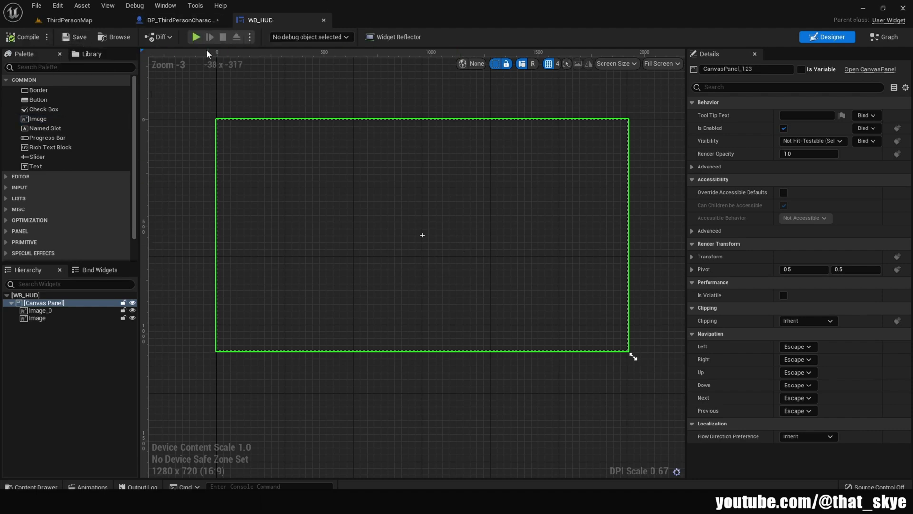
key("alt+p")
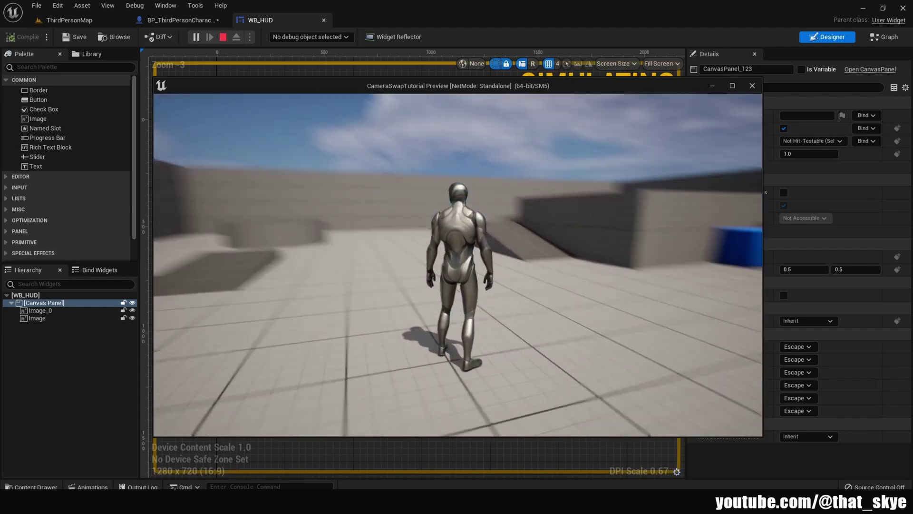
key("Escape")
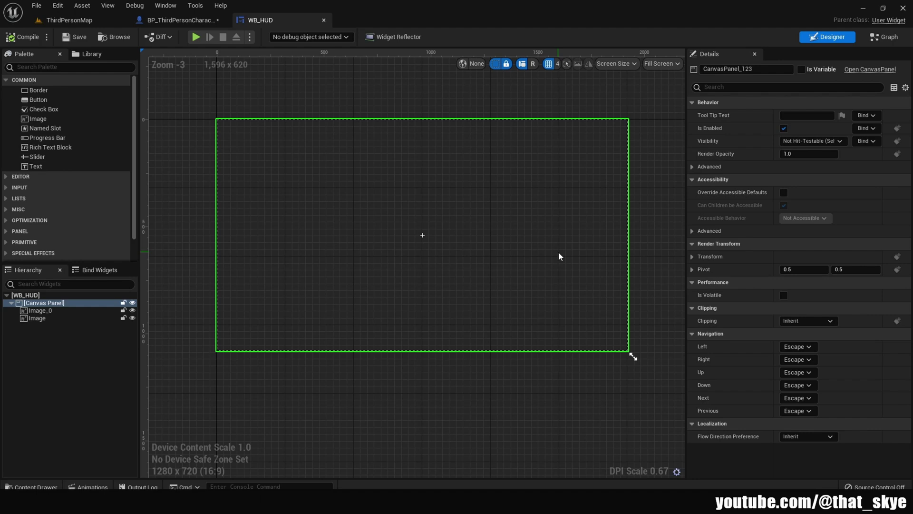
- In the BP_ThirdPersonCharacter event graph, add a Create Widget node driven by Event BeginPlay and set its class to WB_HUD
left_click(184, 22)
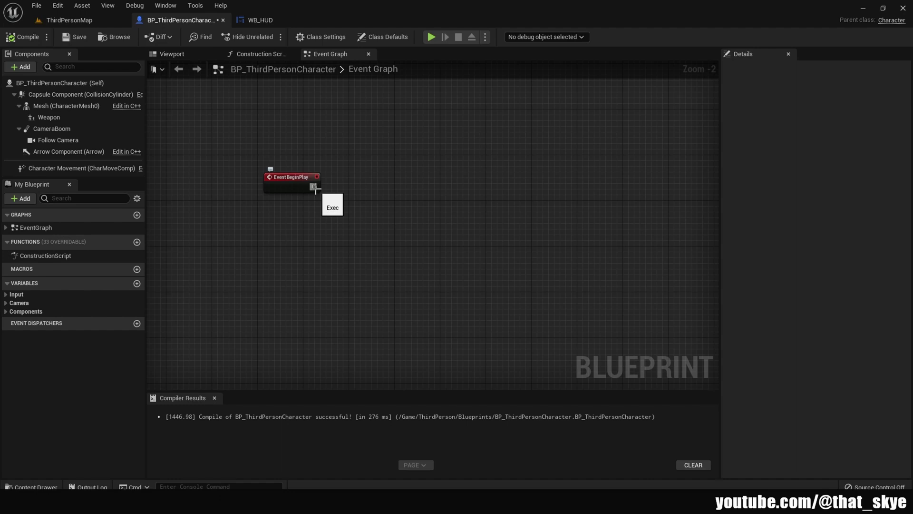
left_click_drag(315, 189, 357, 188)
type("create widget")
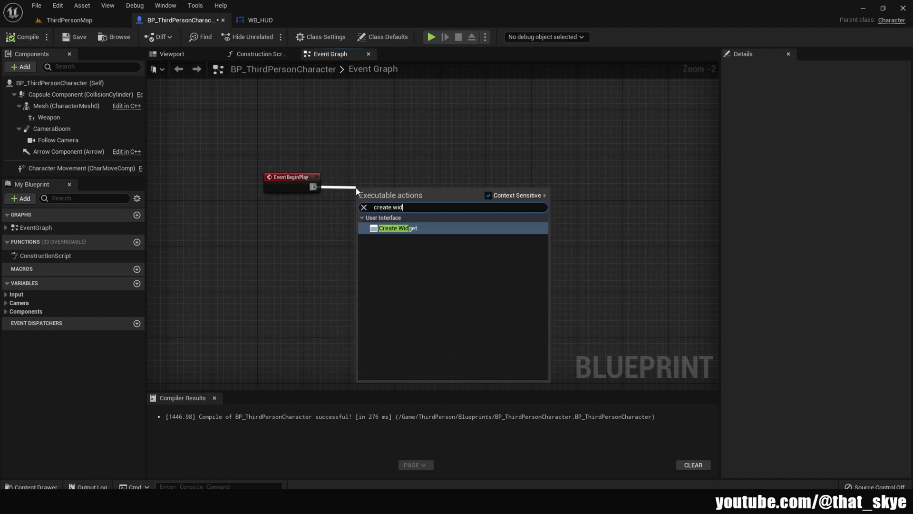
left_click(410, 227)
left_click_drag(382, 193, 376, 176)
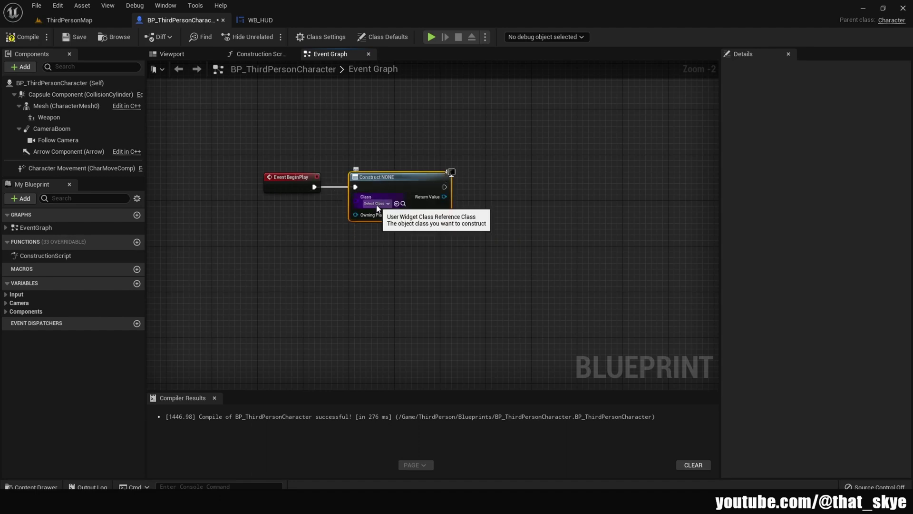
left_click(374, 203)
left_click(386, 247)
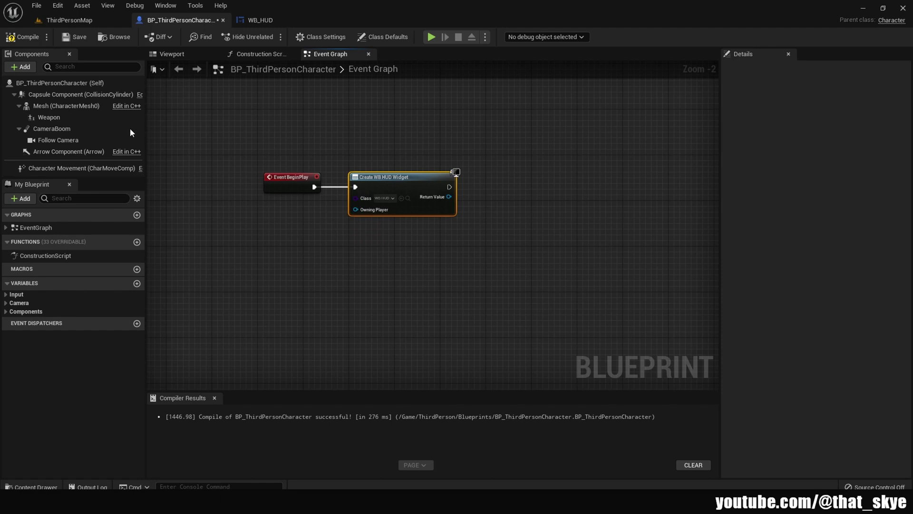
- Compile the character blueprint and run a play preview with only the Create Widget node in place
left_click(22, 37)
left_click(426, 40)
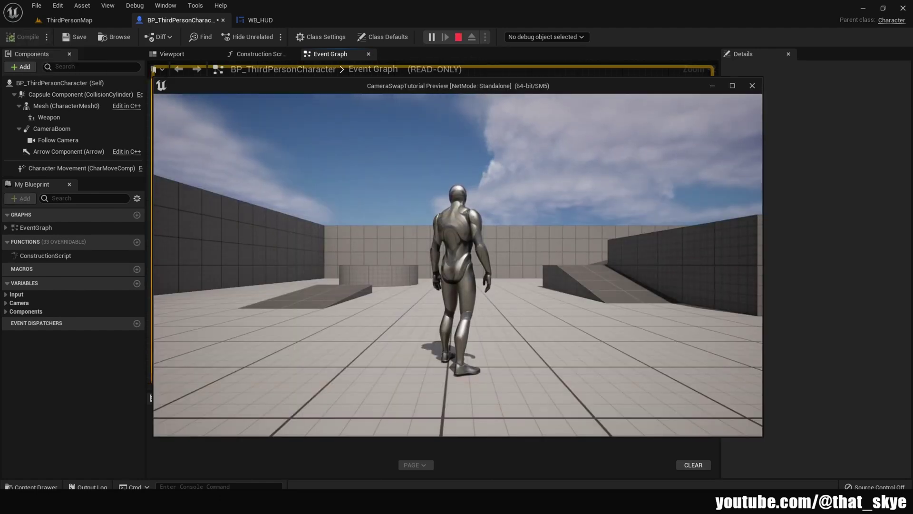
key("Escape")
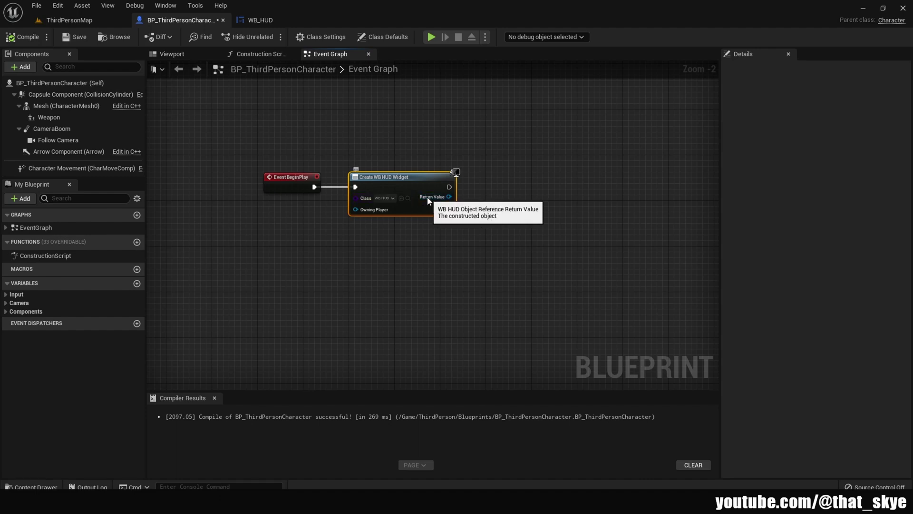
- Add an Add to Viewport node fed by the Create WB HUD Widget node's return value
left_click_drag(431, 201, 501, 189)
type("add")
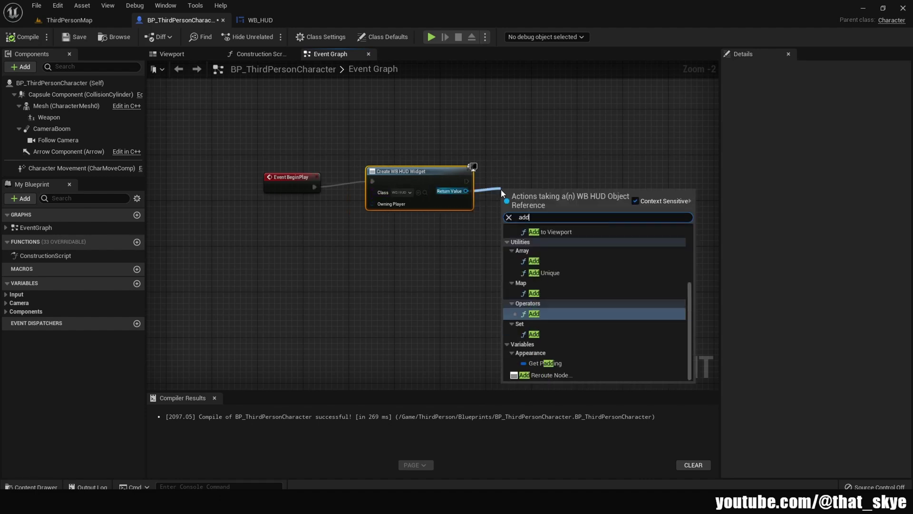
left_click(528, 315)
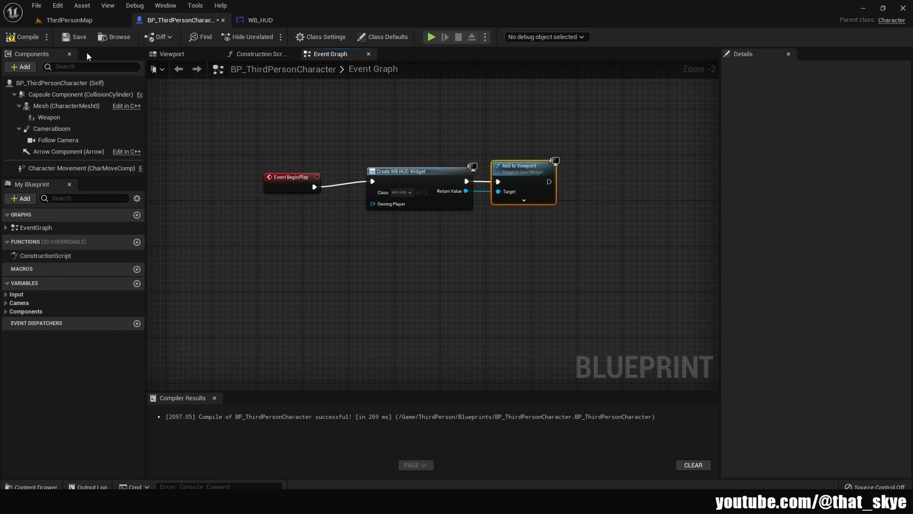
- Compile the blueprint and test the on-screen crosshair in a play preview by running the character forward
left_click(19, 37)
left_click(432, 37)
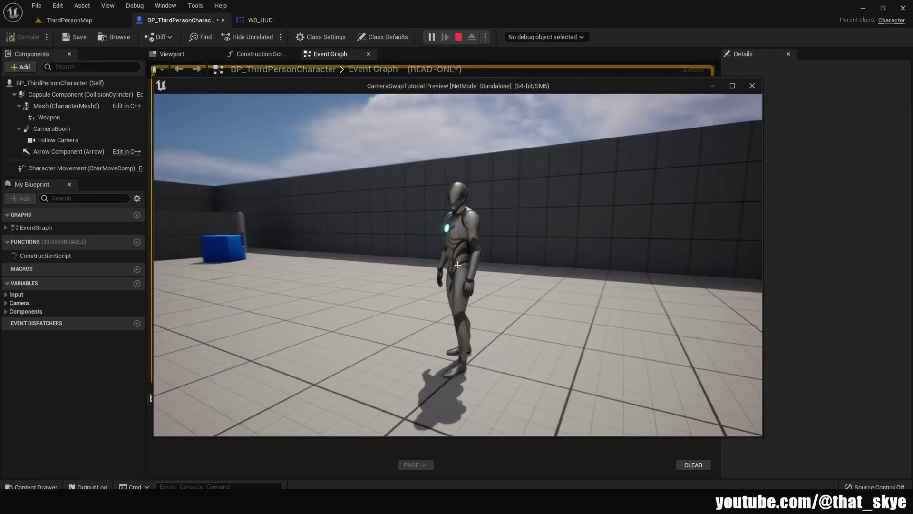
key("w")
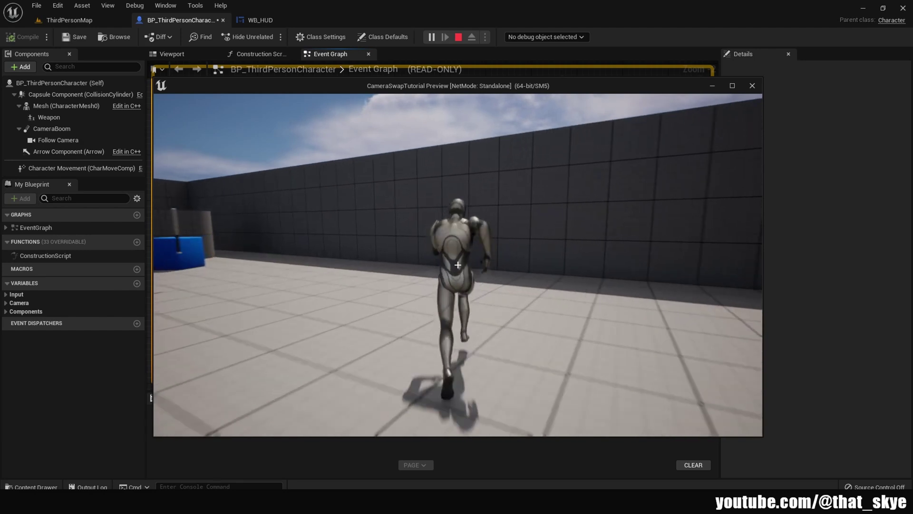
key("Escape")
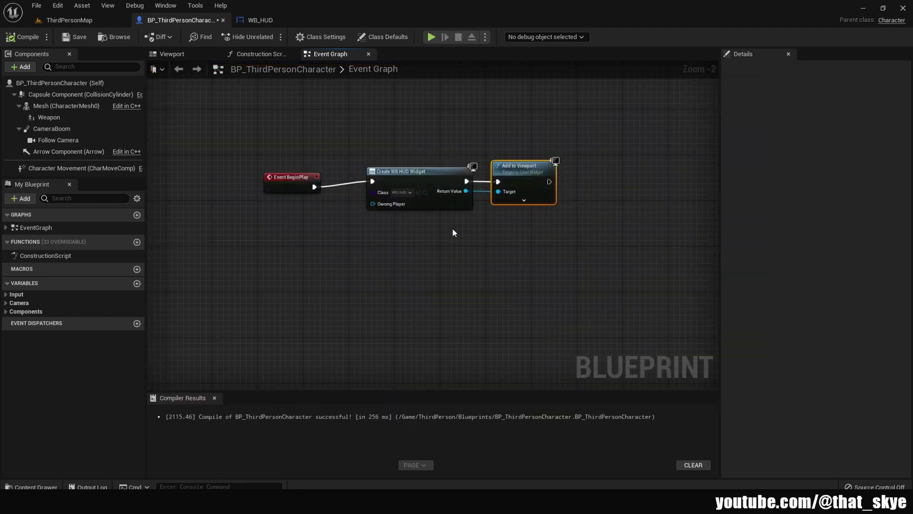
- Add a Tab keyboard event to the event graph and place it below the BeginPlay chain
right_click(345, 264)
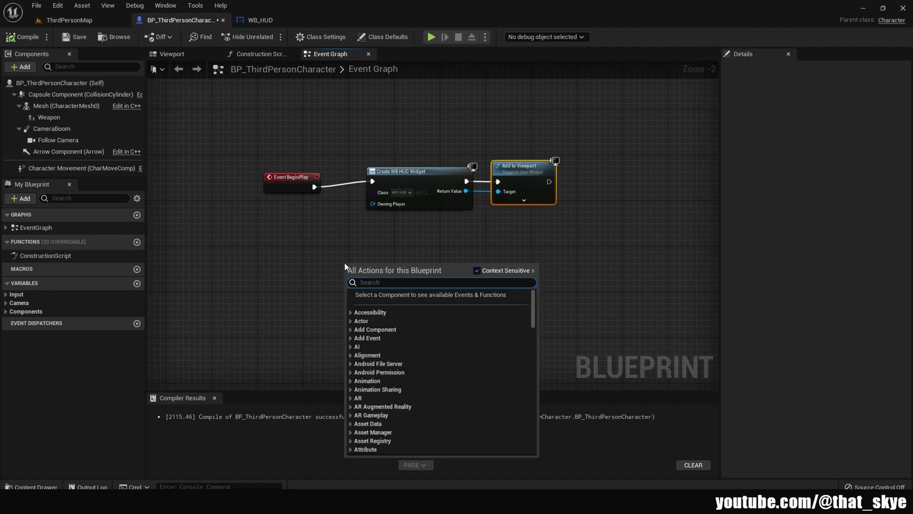
type("tab key")
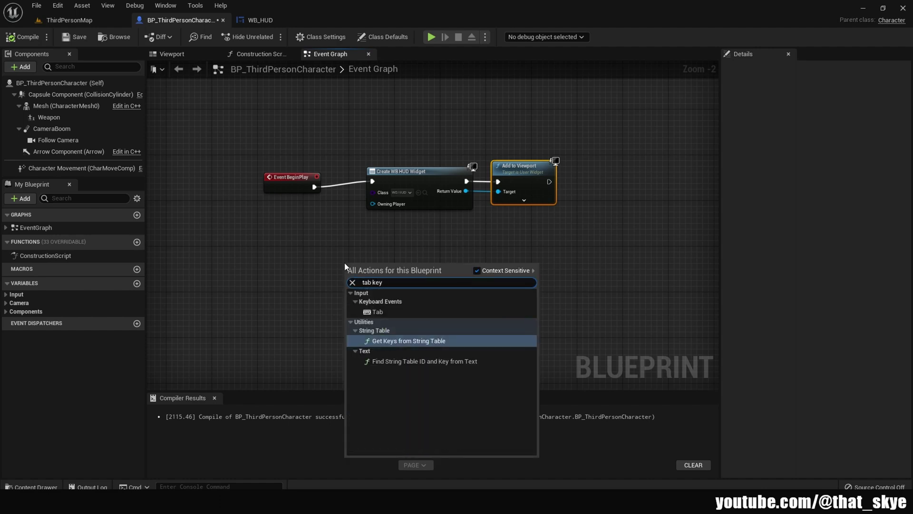
key("Up")
key("Return")
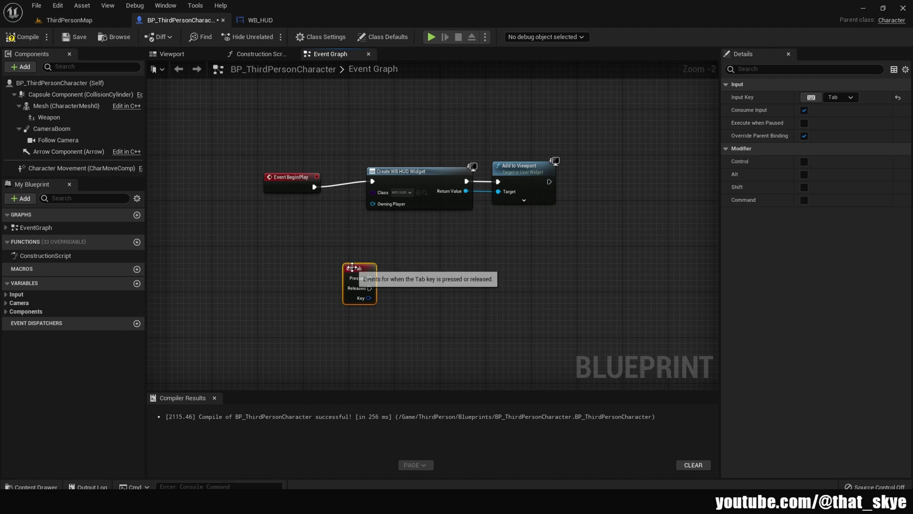
left_click_drag(345, 266, 327, 272)
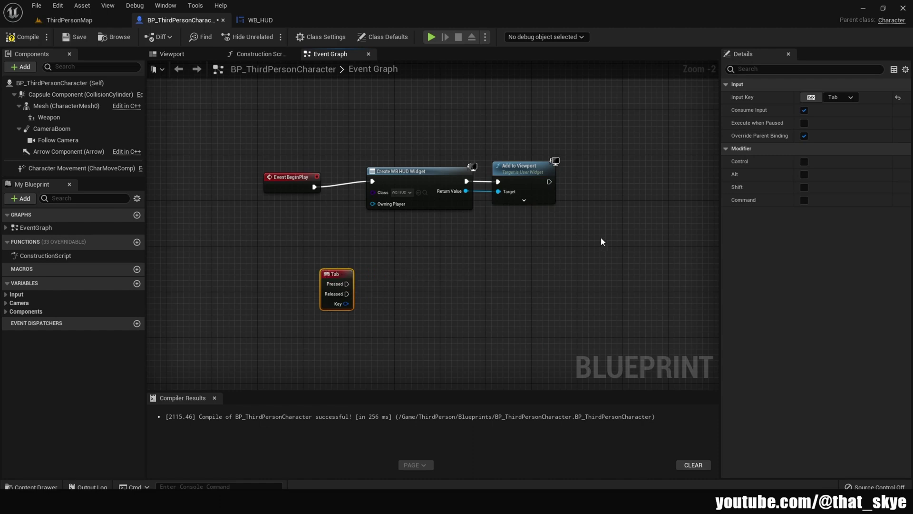
- Add a Remove from Parent node targeting the created widget's return value and trigger it from Tab's Pressed output
left_click_drag(464, 191, 441, 285)
type("remo")
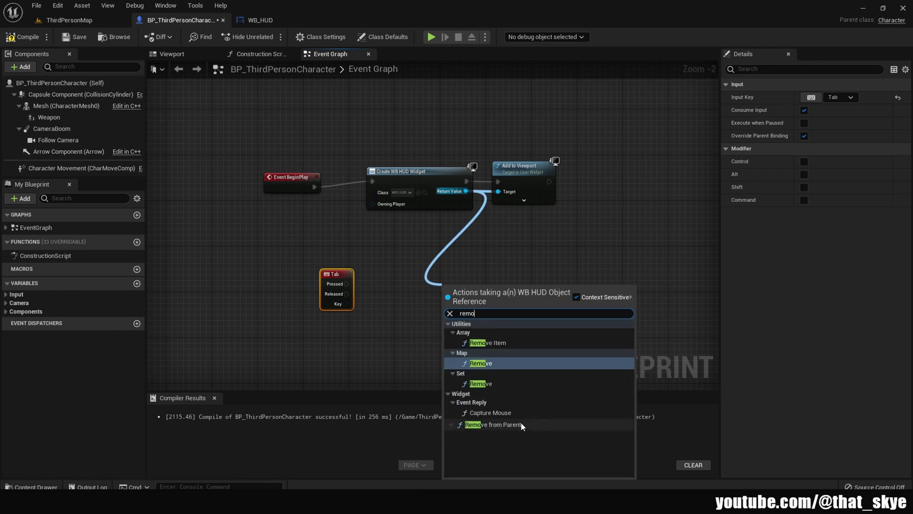
left_click(520, 422)
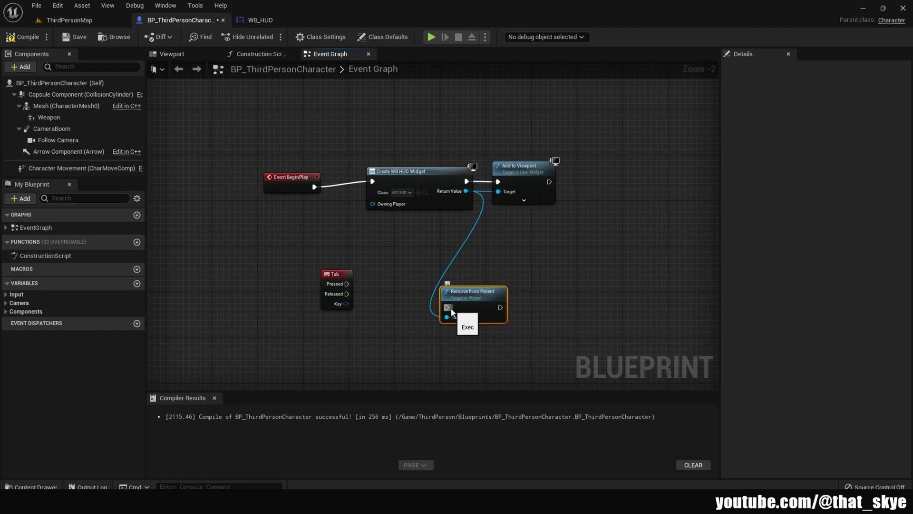
left_click_drag(453, 313, 350, 284)
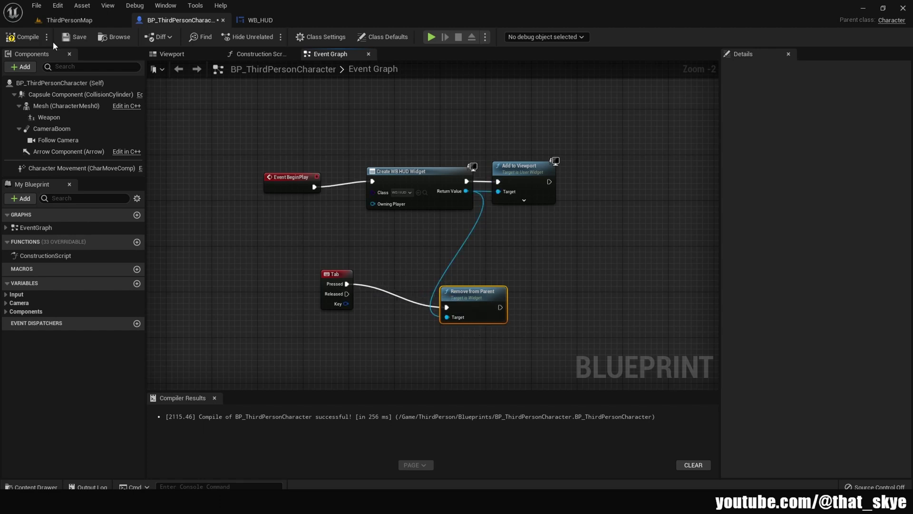
- Compile the blueprint and test removing the crosshair with the Tab event in a play preview
left_click(22, 37)
left_click(432, 38)
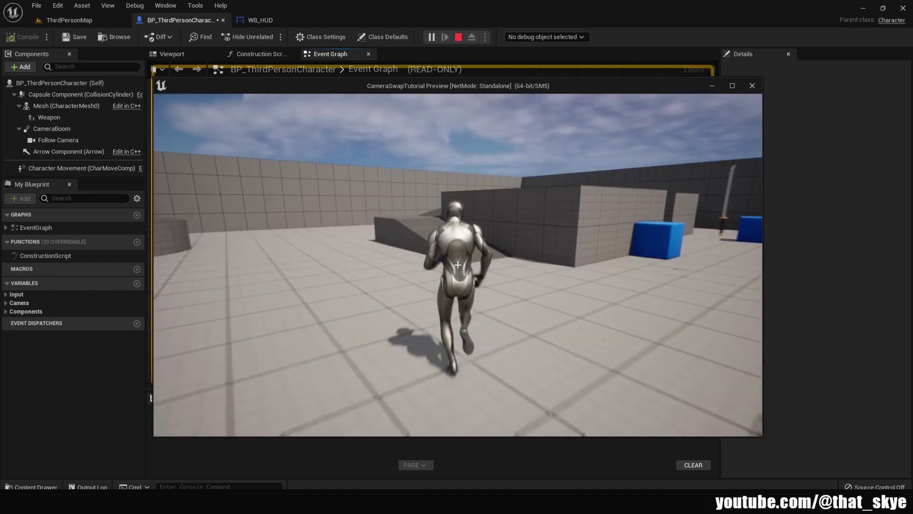
key("w")
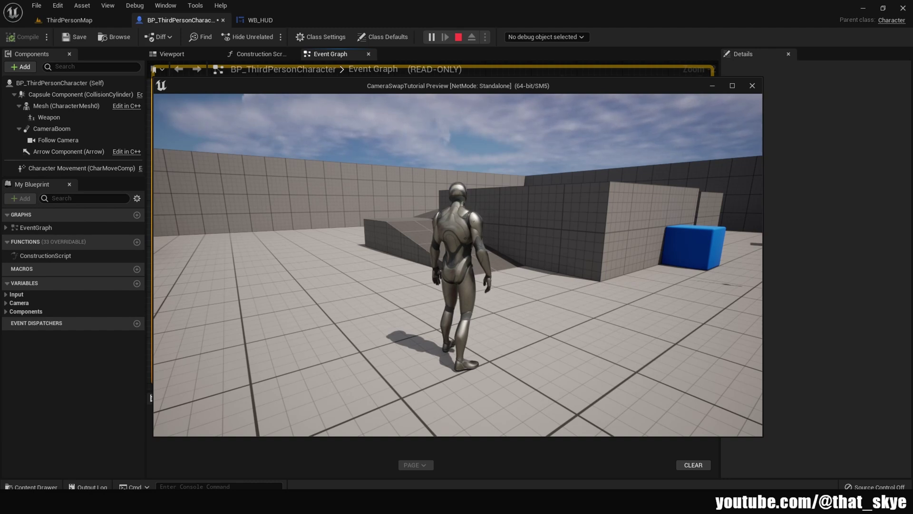
key("Escape")
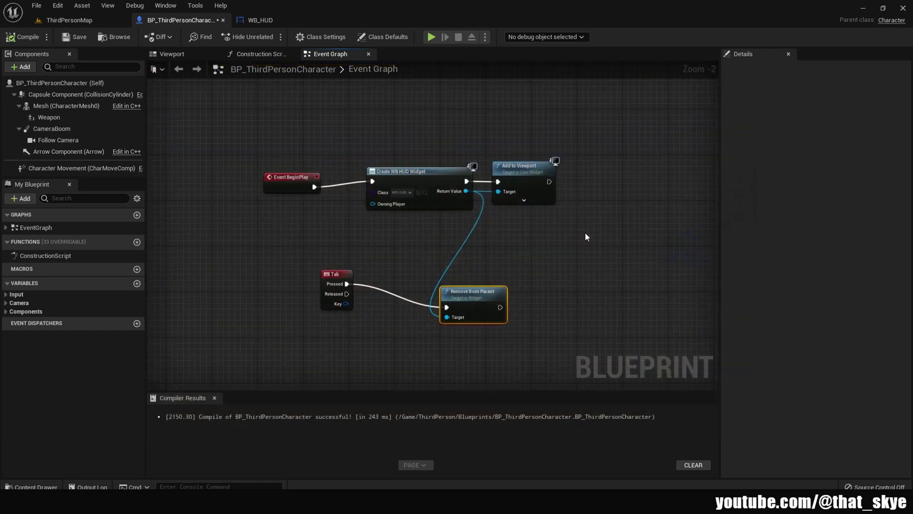